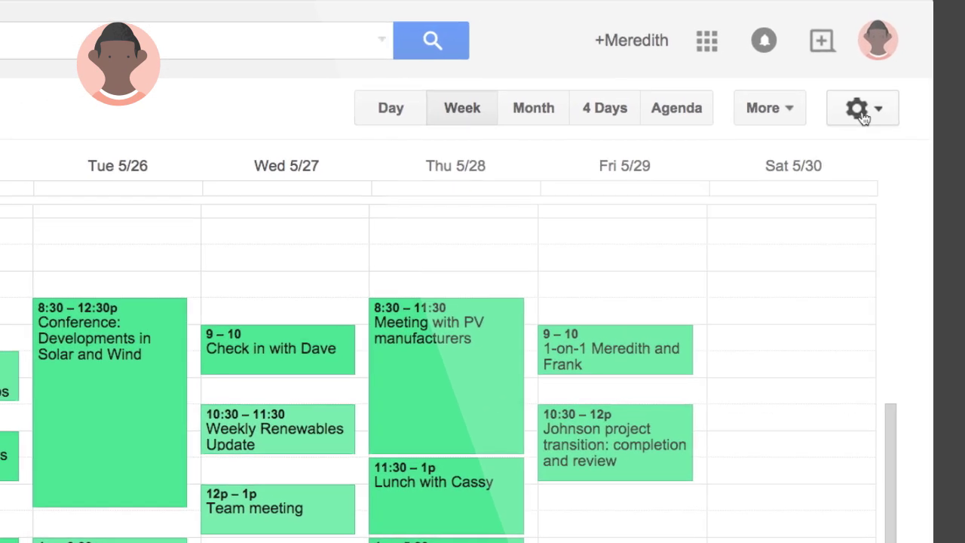
- Open the sharing settings of the manager's own calendar from the list of calendars in the calendar settings
click(917, 65)
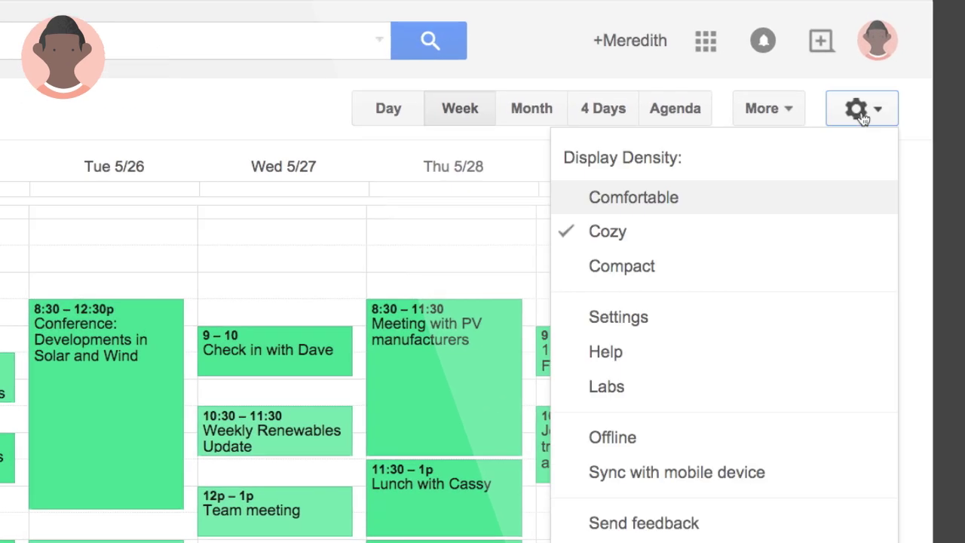
click(675, 321)
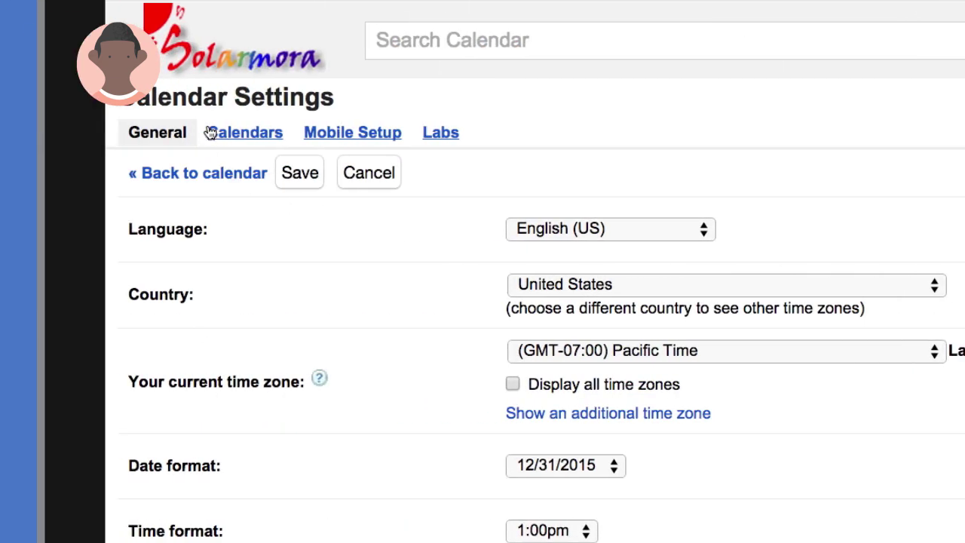
click(211, 132)
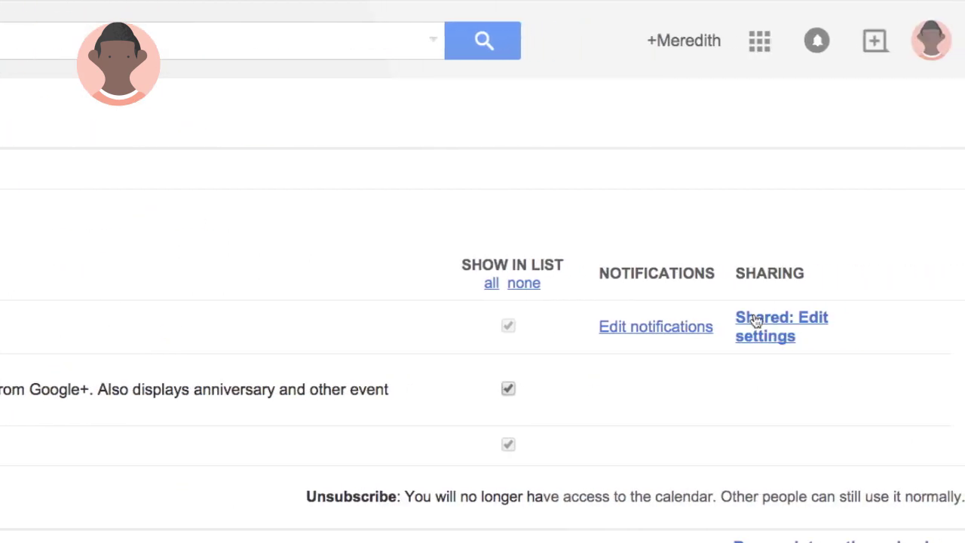
click(755, 320)
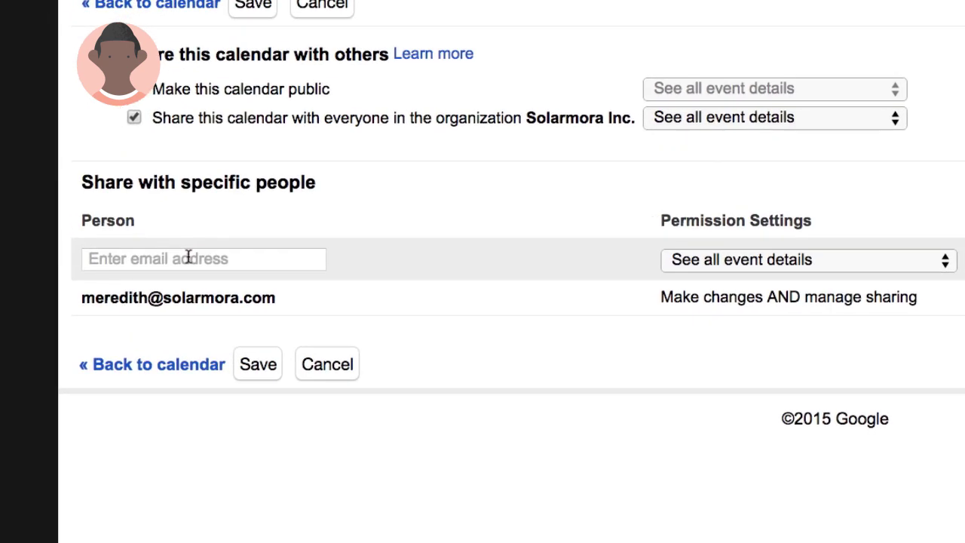
- Share the calendar with the delegate's suggested e-mail address, grant "Make changes AND manage sharing" permission, and save
click(189, 257)
text(dave)
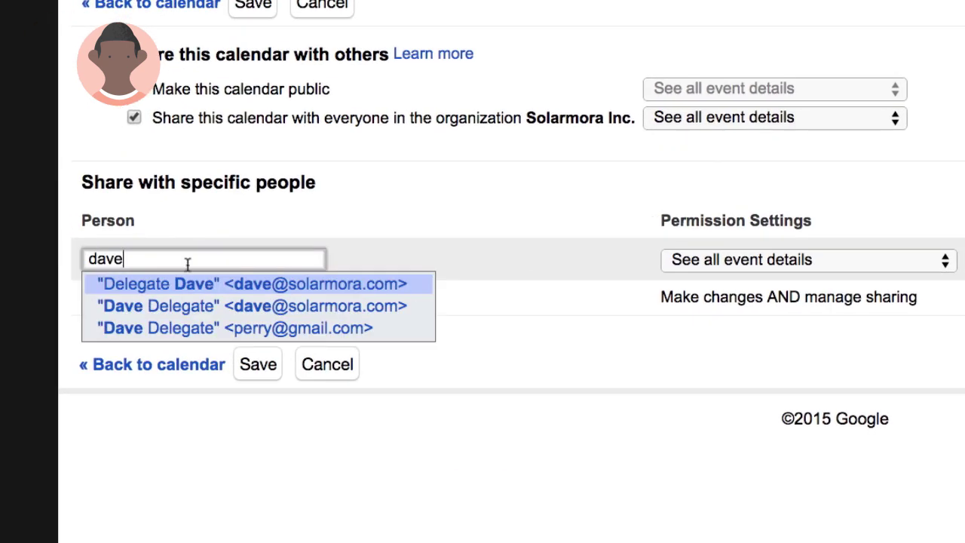
click(186, 285)
click(703, 324)
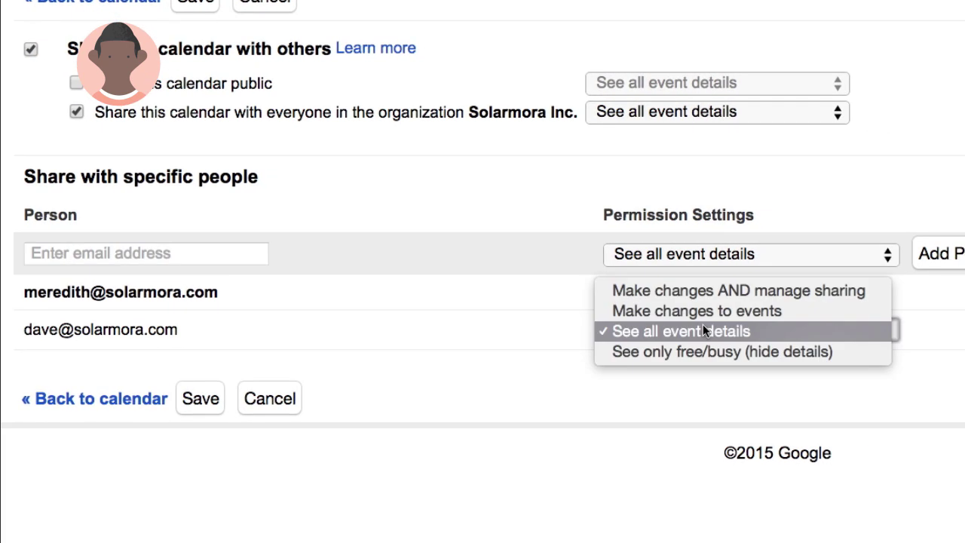
click(701, 296)
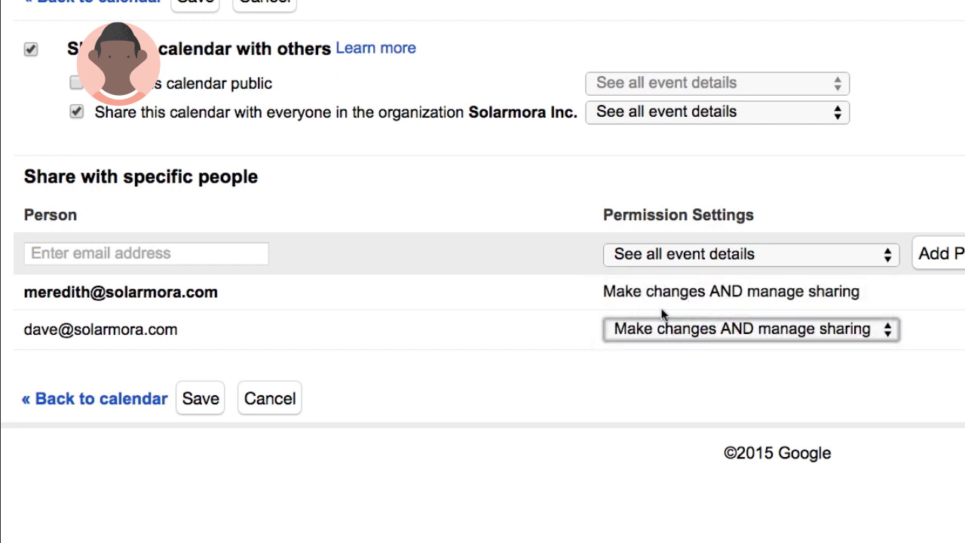
click(189, 401)
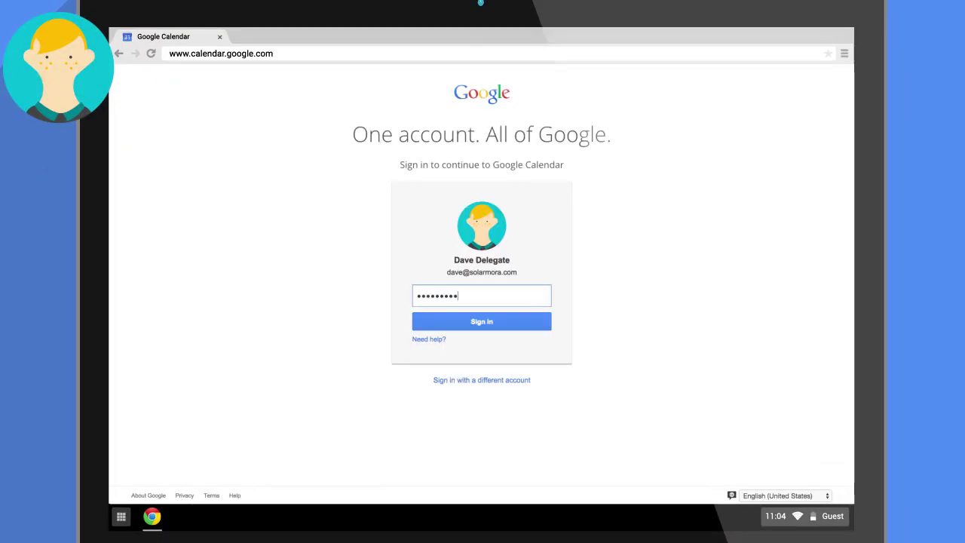
- Enter the delegate's account password and sign in to Google Calendar
text(••••)
key(Return)
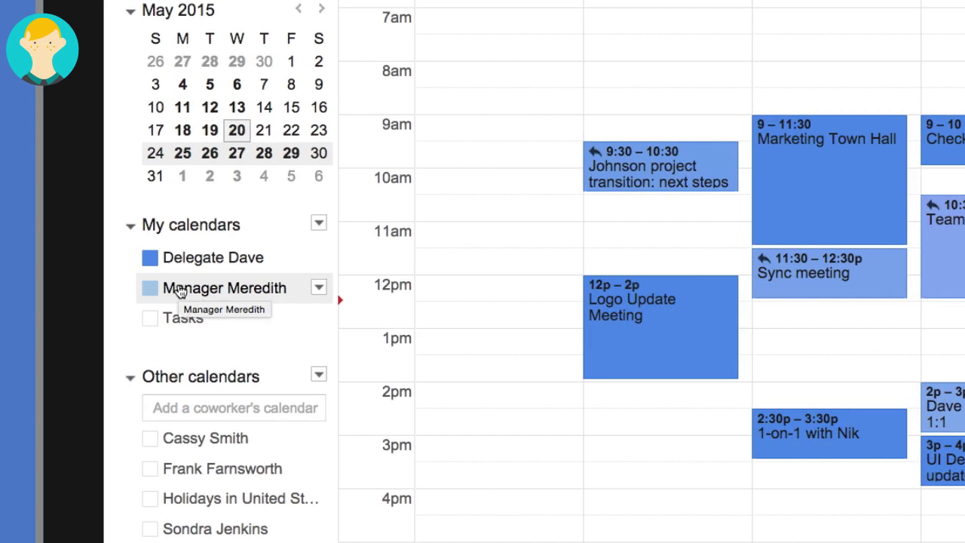
- Display the manager's shared calendar alongside the delegate's own and set its color to light green
click(180, 291)
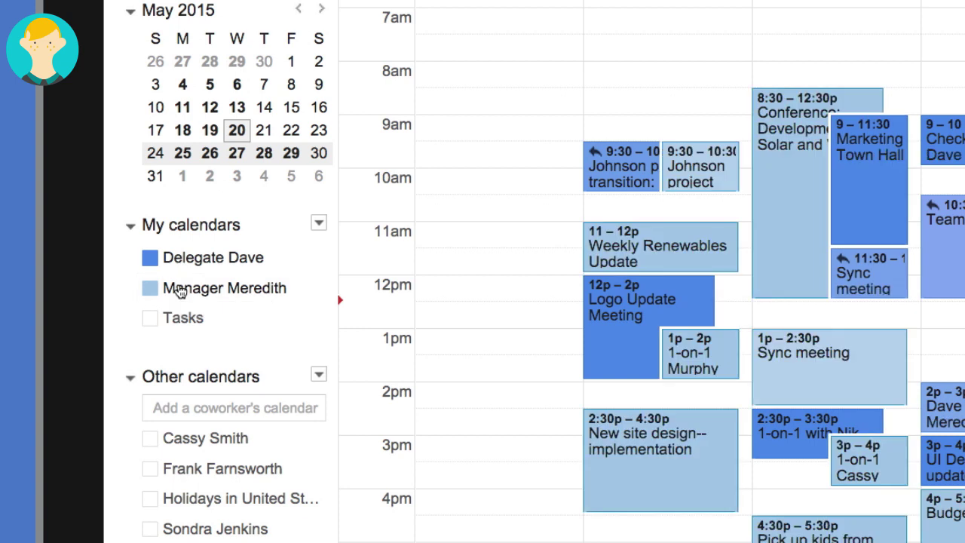
click(180, 291)
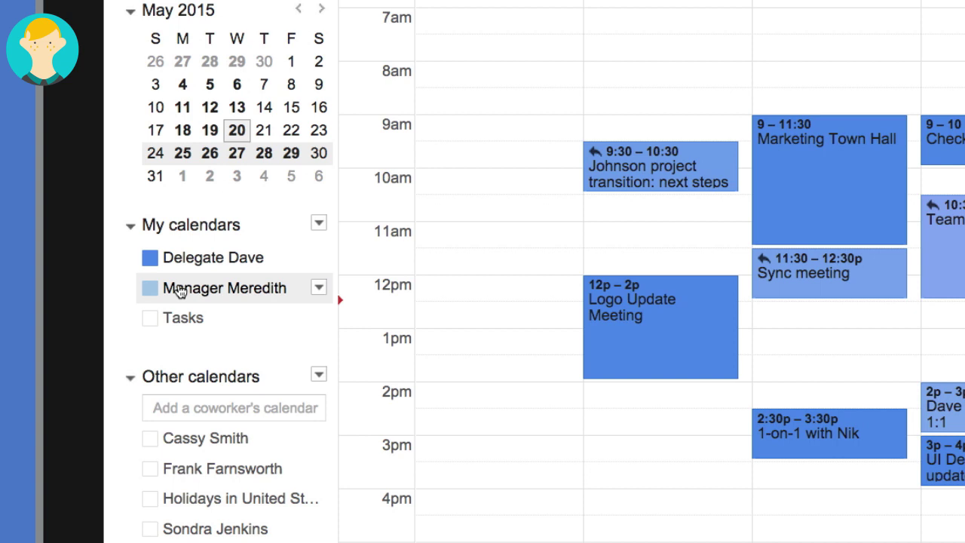
click(180, 291)
click(319, 288)
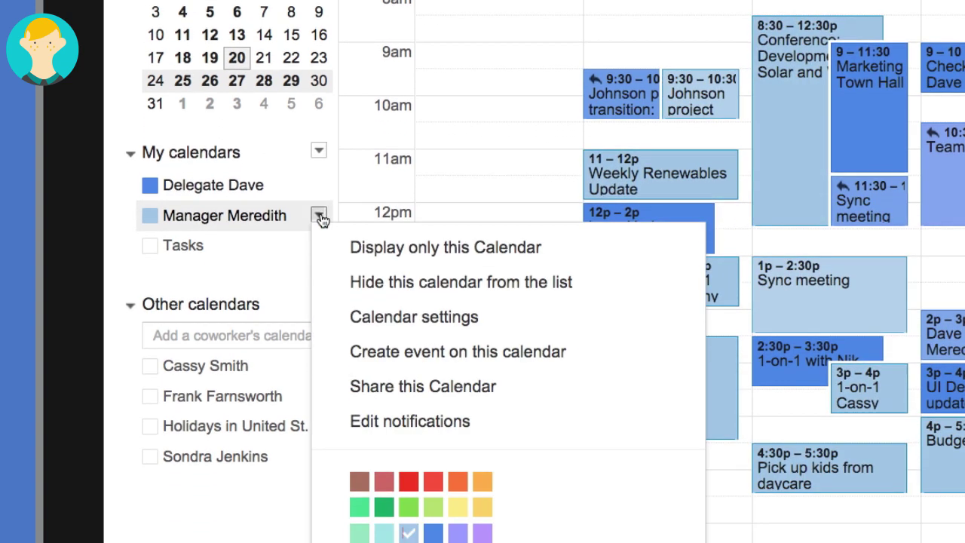
click(359, 506)
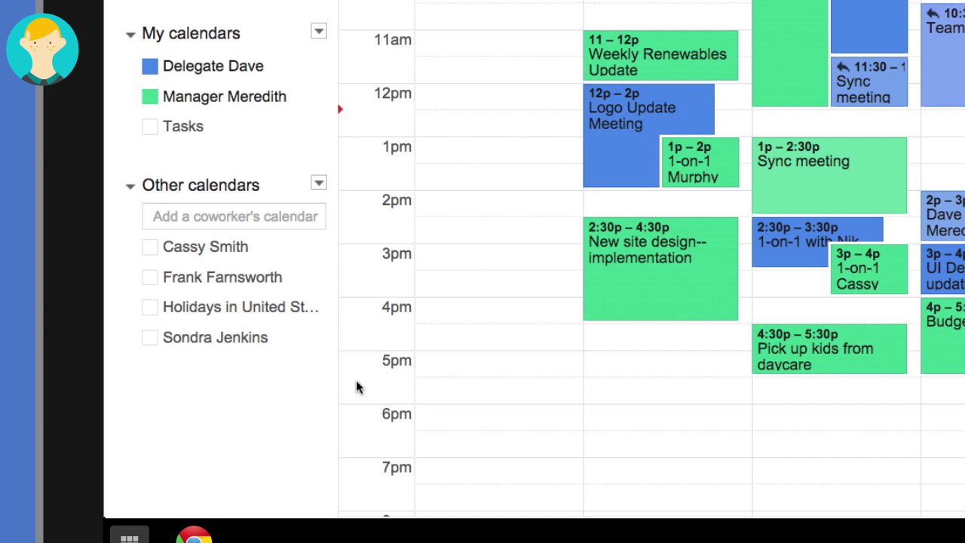
- In the manager's calendar notification settings, enable SMS updates for changed and canceled events and the daily agenda email
click(318, 97)
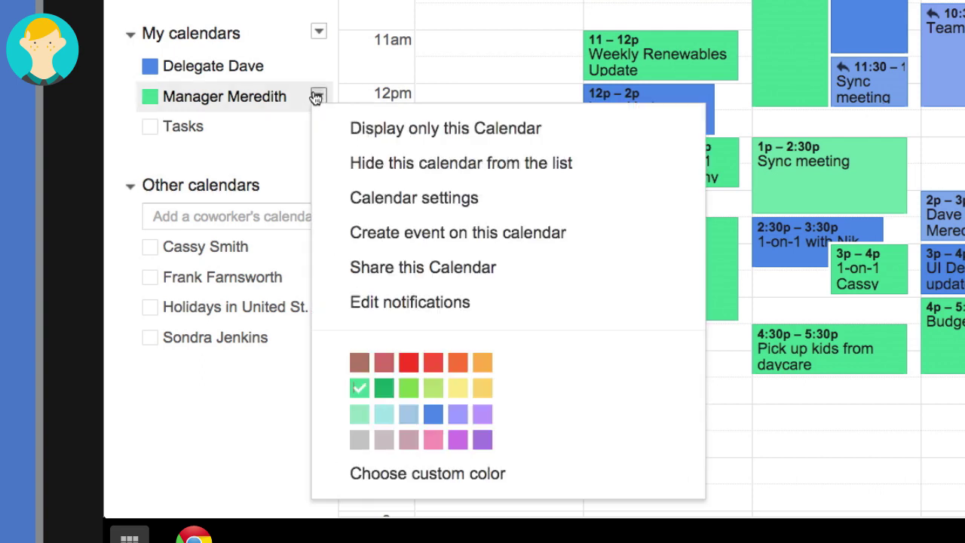
click(391, 302)
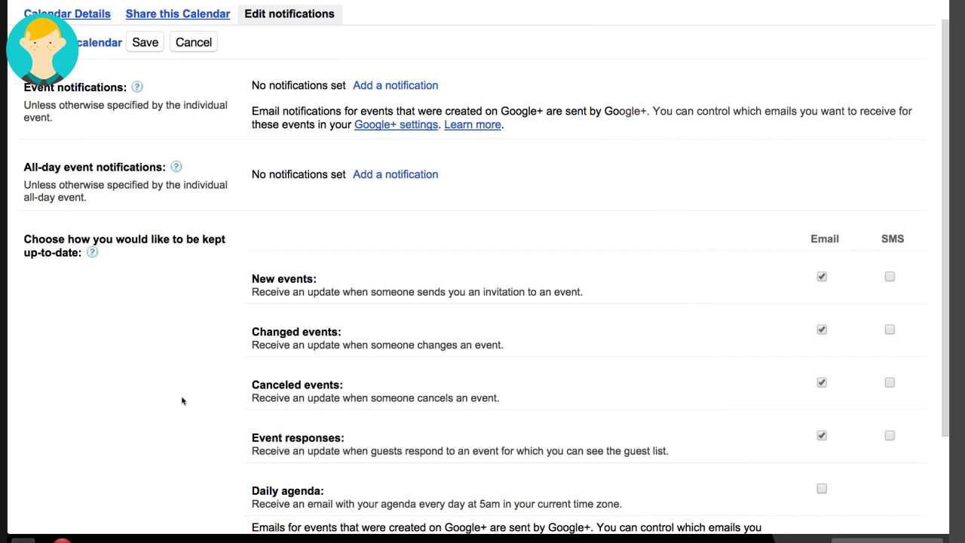
click(889, 329)
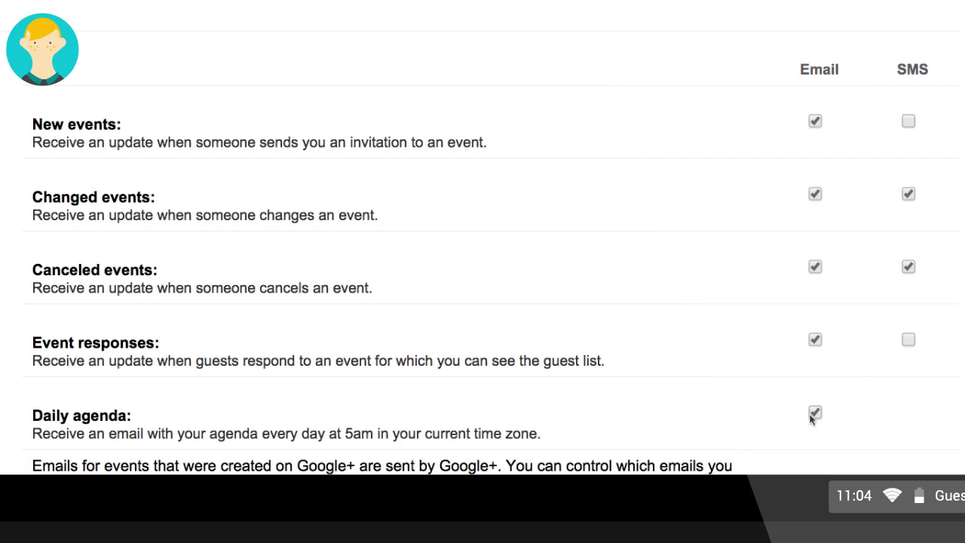
- Add default event notifications by pop-up 10 minutes before and by email 1 hour before each event, and save them
click(518, 131)
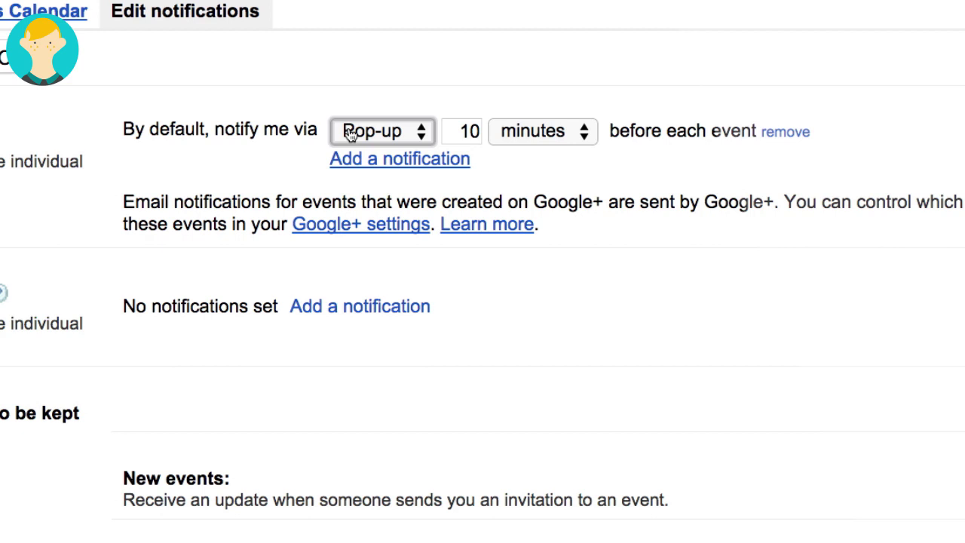
click(351, 160)
click(349, 160)
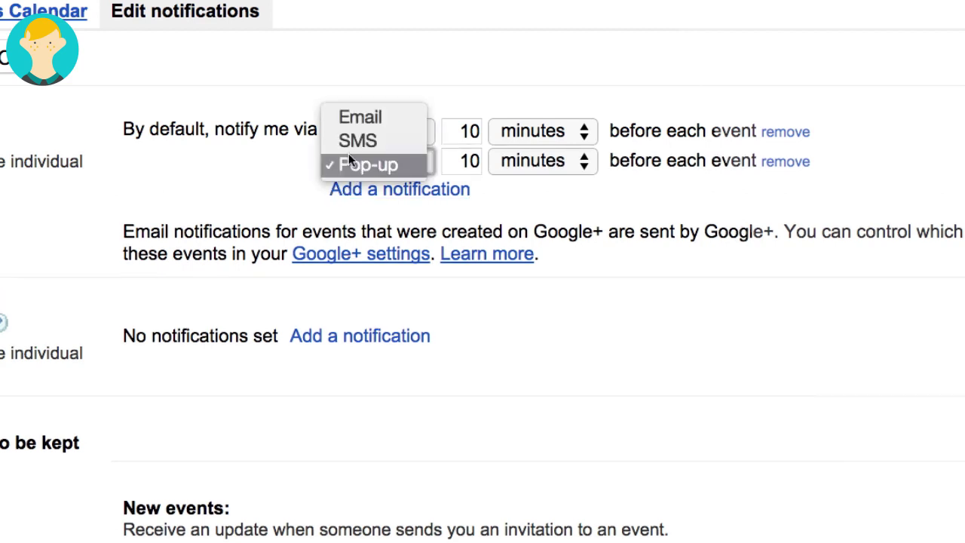
click(349, 116)
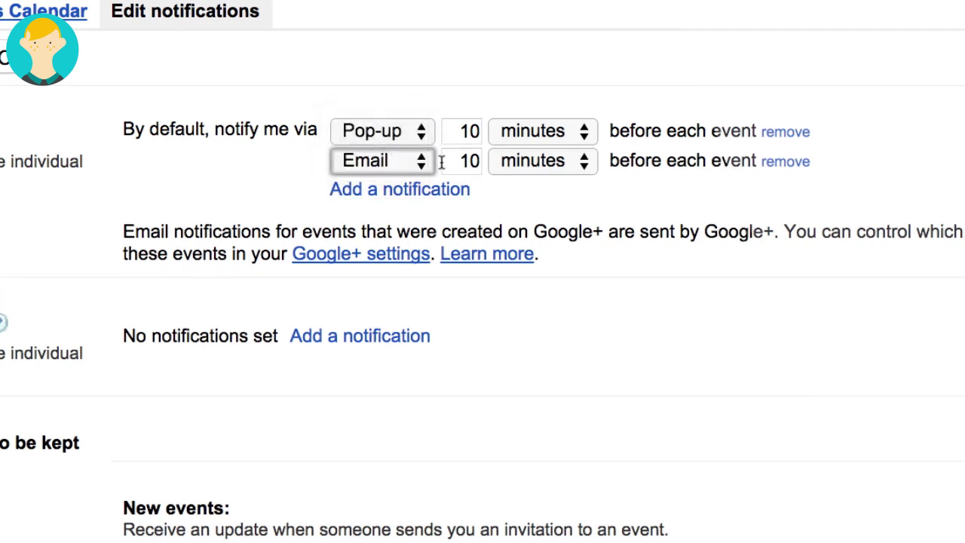
click(449, 161)
click(501, 161)
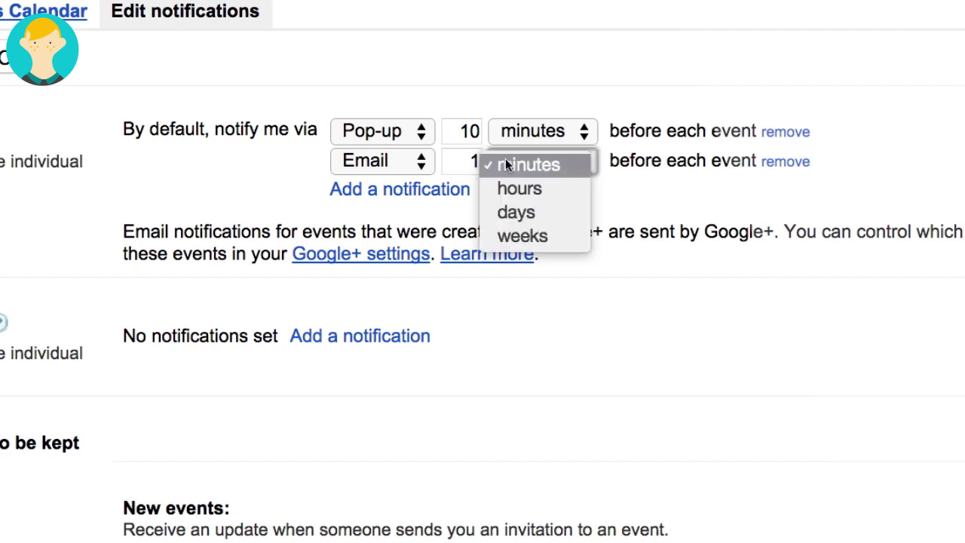
click(509, 189)
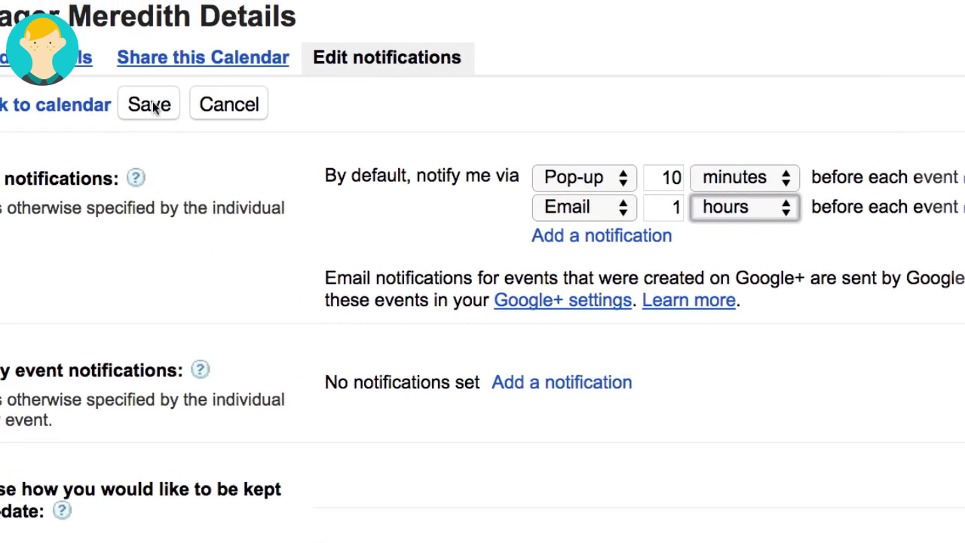
click(147, 103)
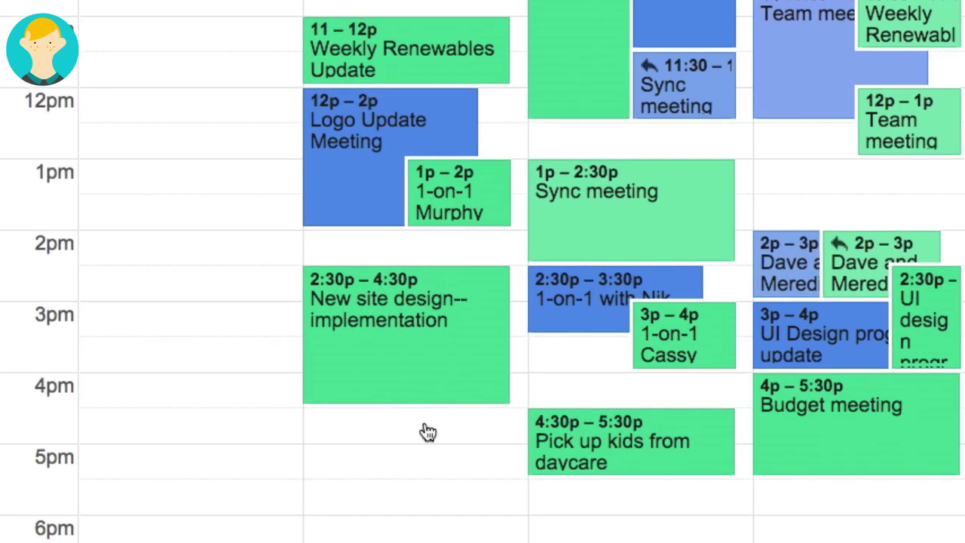
- Create the event "New projects discussion" on Mon, May 25, 4:30pm – 5:30pm in the manager's calendar
click(428, 431)
text(New projects discu)
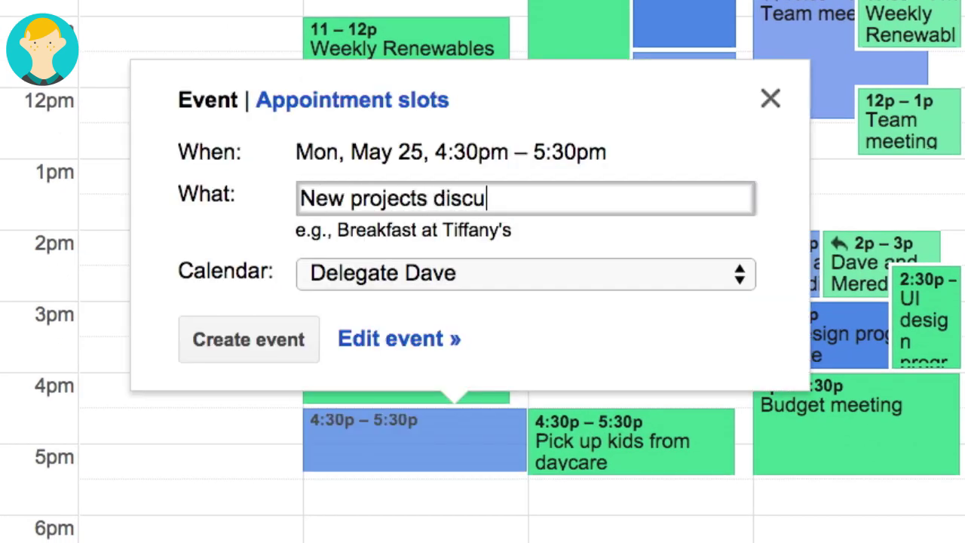
text(ssion)
click(310, 266)
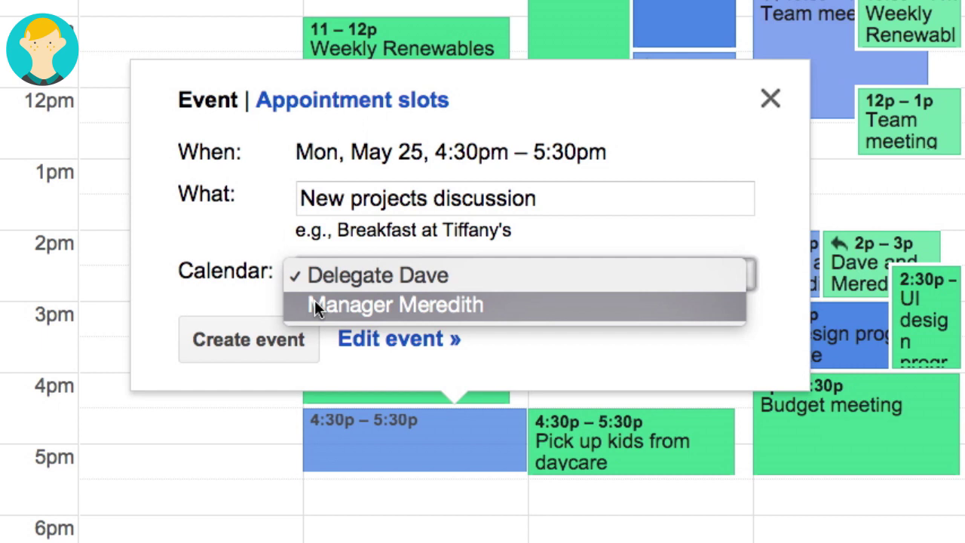
click(314, 303)
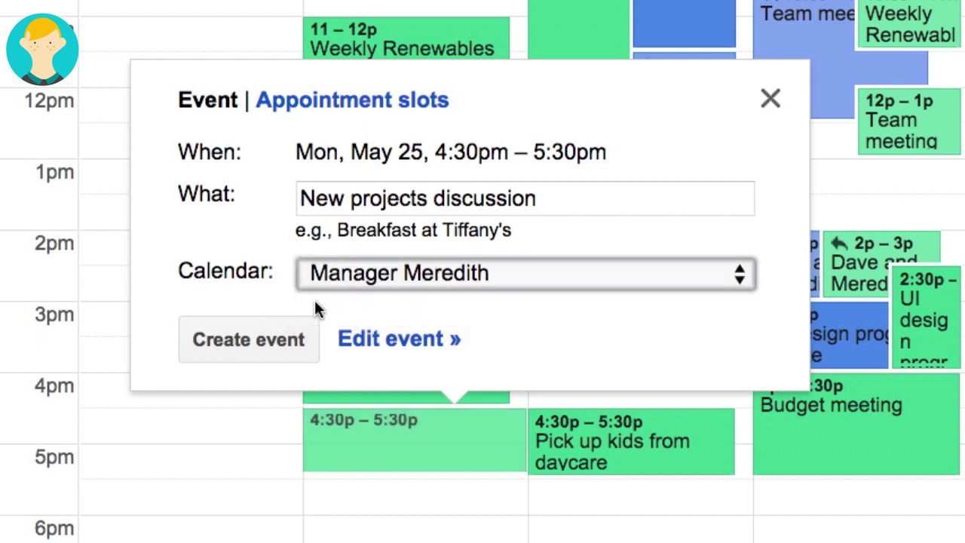
click(295, 341)
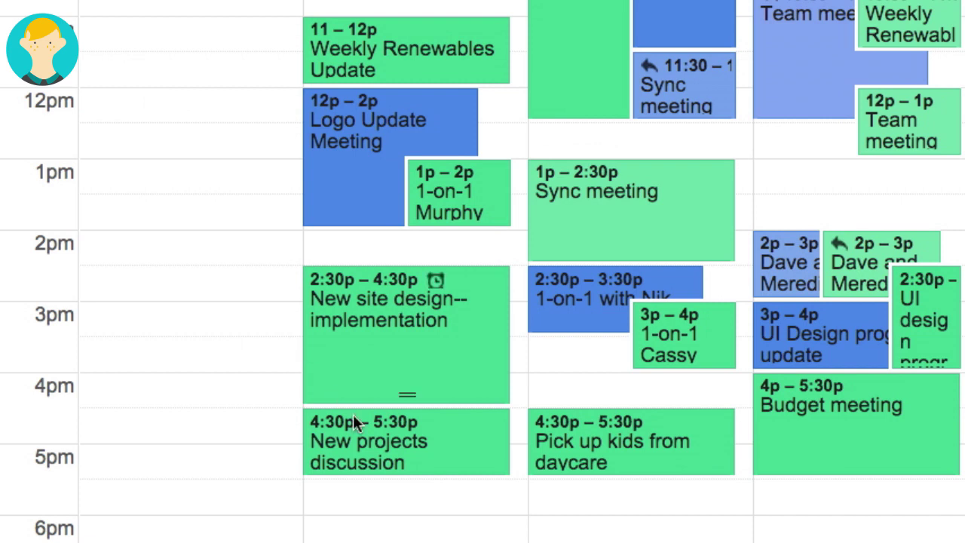
- Give the New projects discussion event the description "A lot of new business on our plate; let's review our schedule."
click(398, 457)
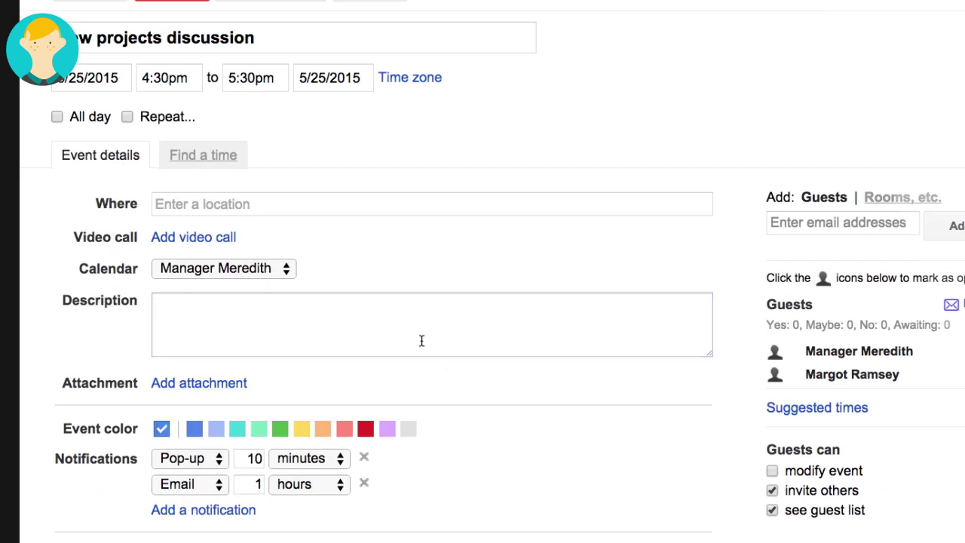
click(412, 324)
text(A lot of new business on our plate; let's review our schedule.)
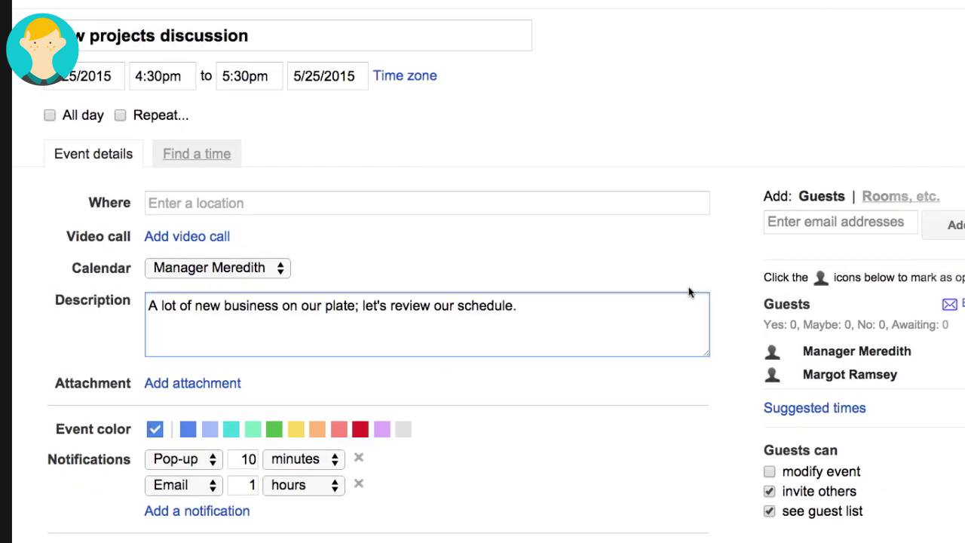
- Invite the coworker matching the entered first name as a guest, add a video call, and save the event
click(828, 223)
text(frank)
key(Return)
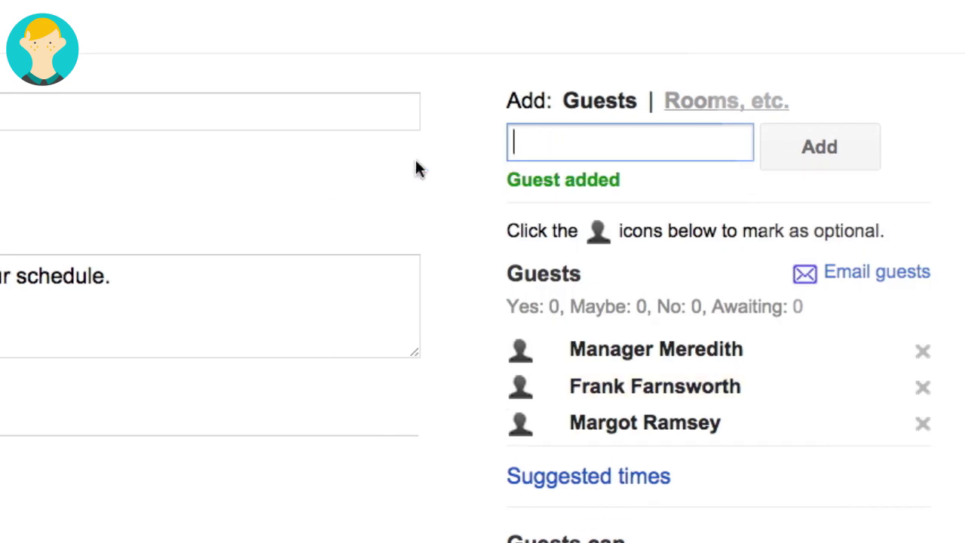
click(357, 170)
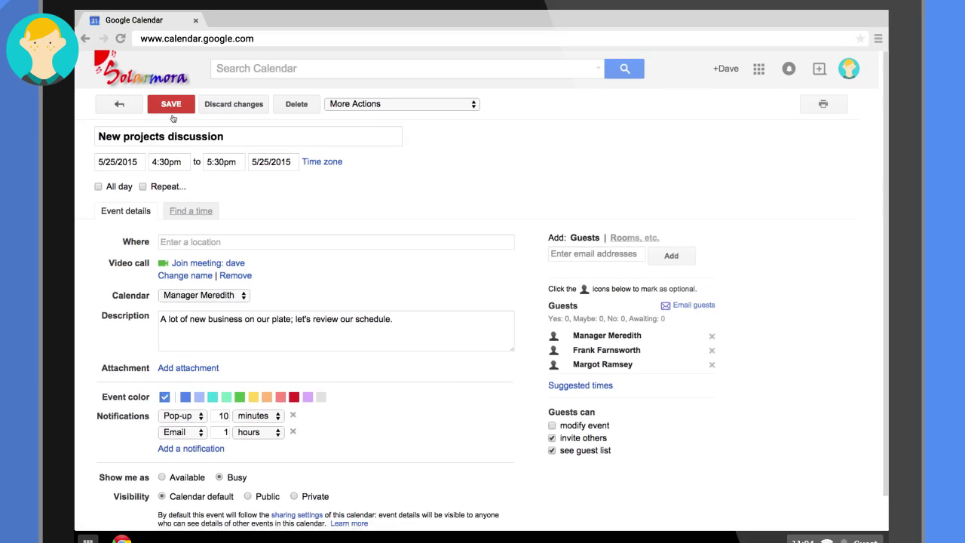
click(169, 102)
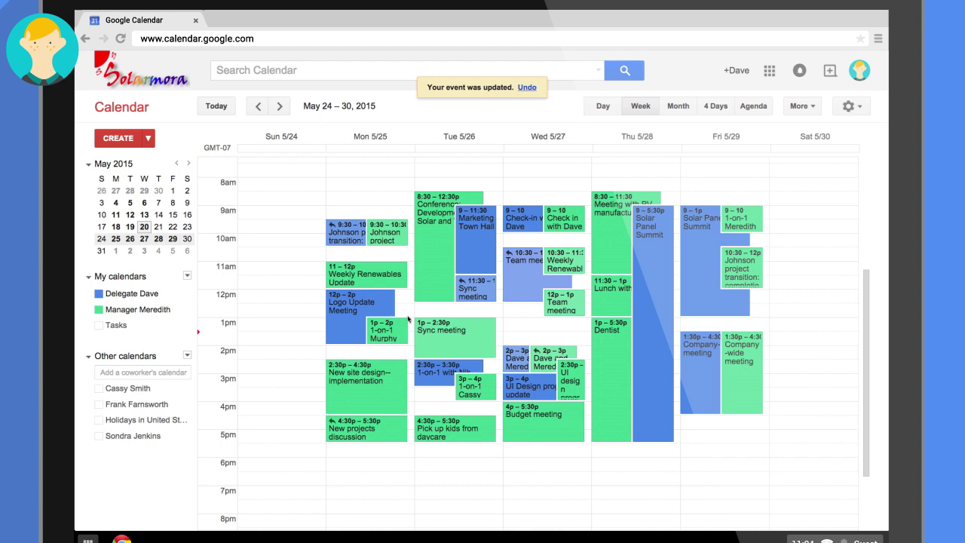